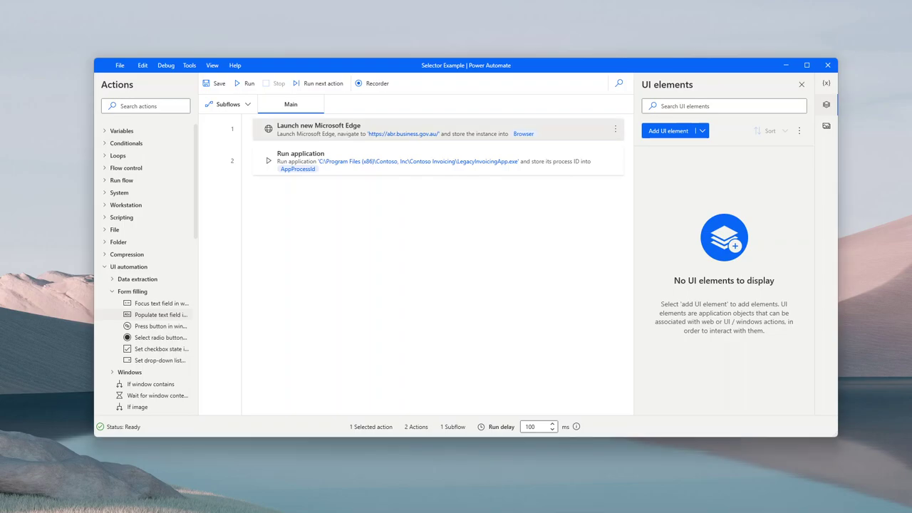
# Run the flow, then minimize the Contoso Invoicing window once it launches.
pyautogui.moveTo(383, 65); pyautogui.dragTo(339, 28)
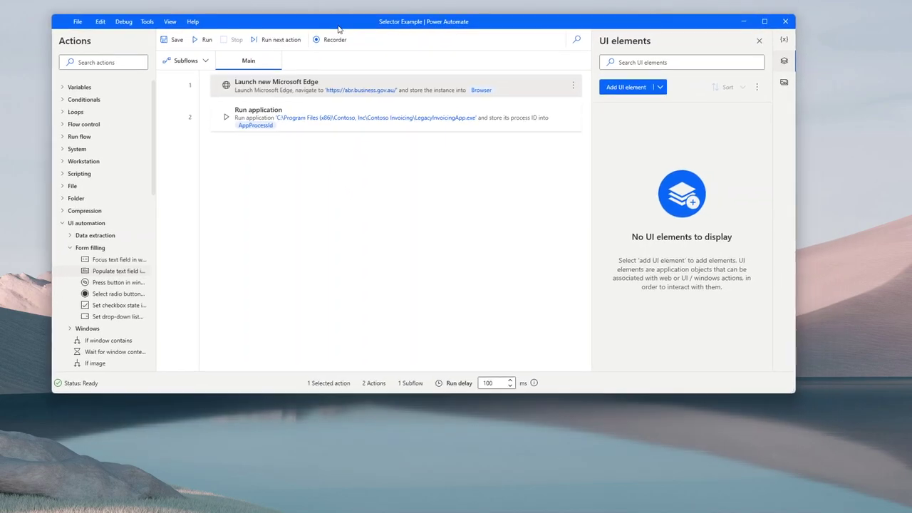
pyautogui.click(203, 39)
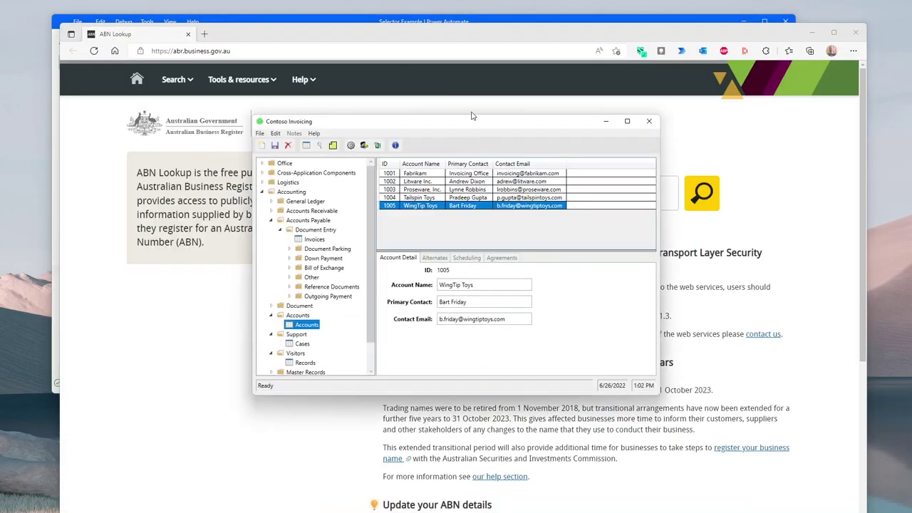
pyautogui.moveTo(481, 137); pyautogui.dragTo(452, 139)
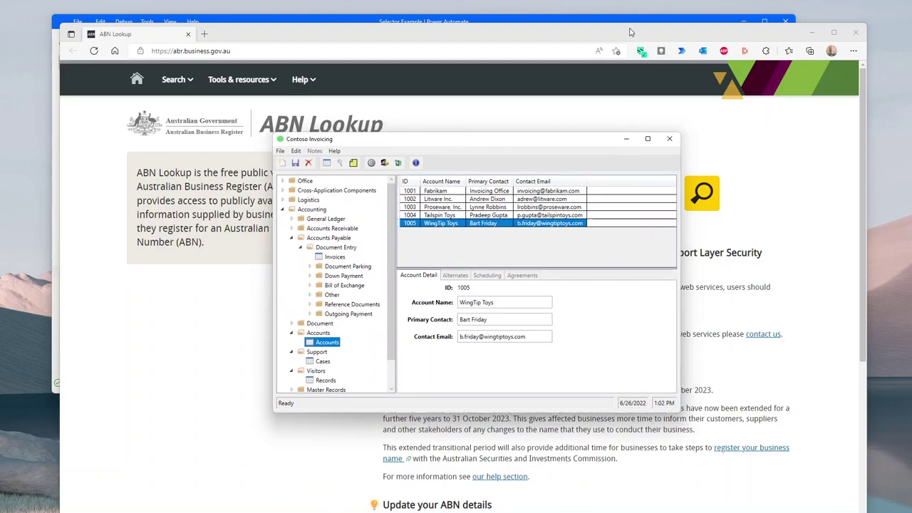
pyautogui.click(628, 140)
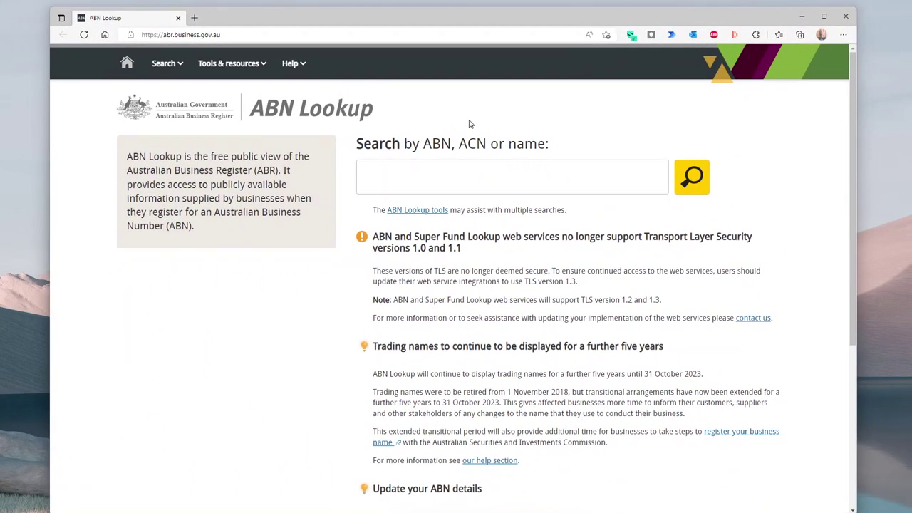
# Inspect the ABN Lookup search box's HTML in developer tools.
pyautogui.click(499, 178)
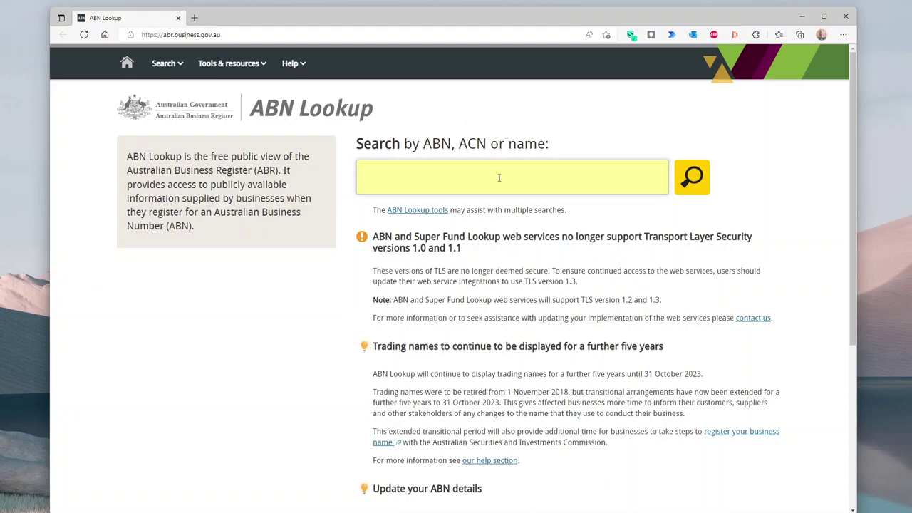
pyautogui.rightClick(499, 178)
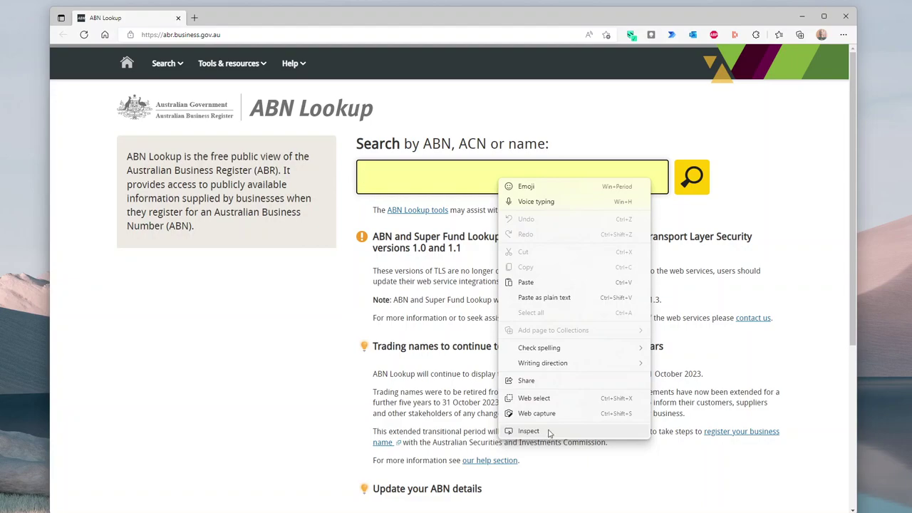
pyautogui.click(547, 433)
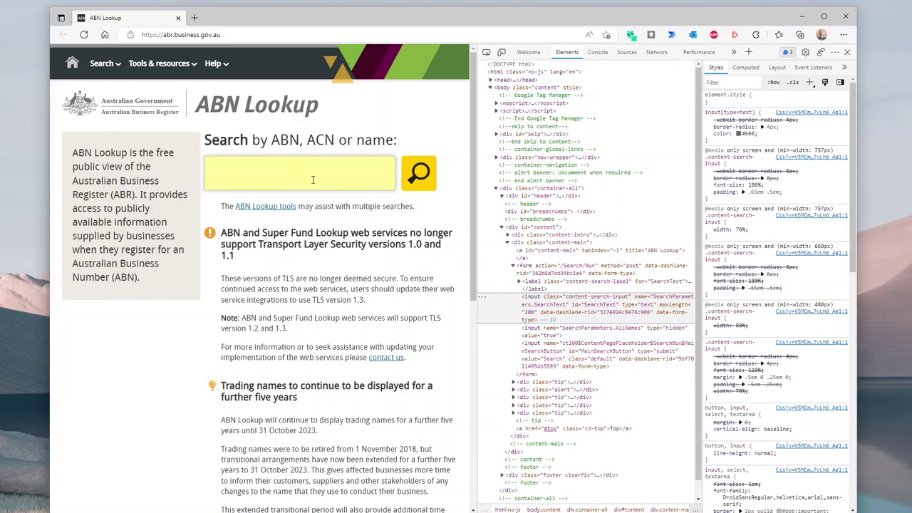
pyautogui.rightClick(258, 173)
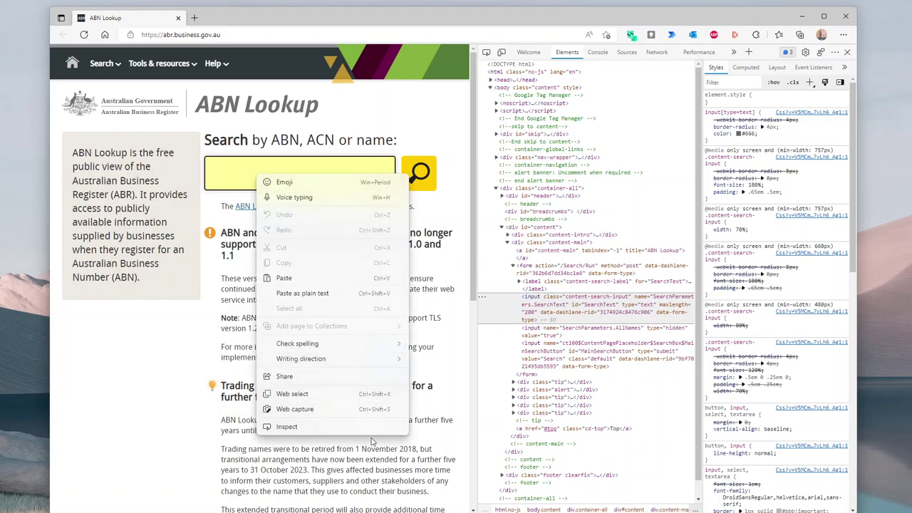
pyautogui.click(541, 310)
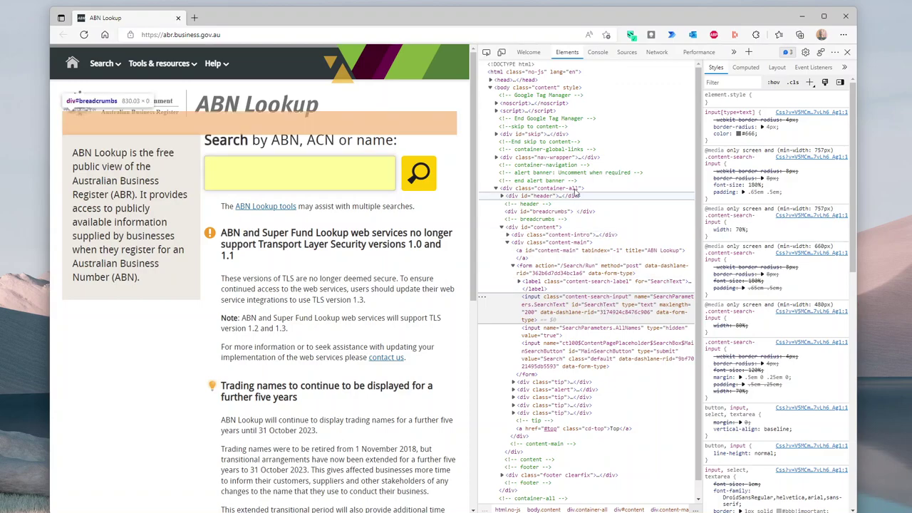
# Inspect the search button's markup, then minimize Edge to return to the flow.
pyautogui.rightClick(413, 179)
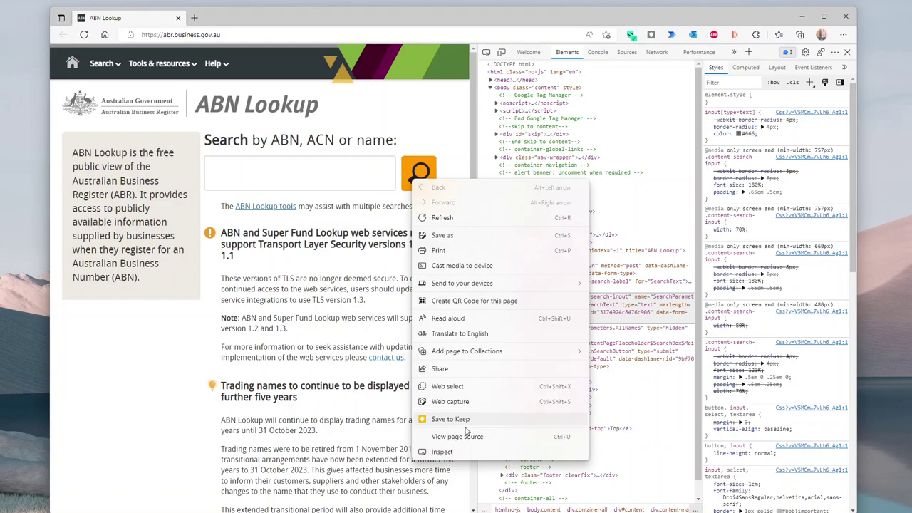
pyautogui.click(463, 452)
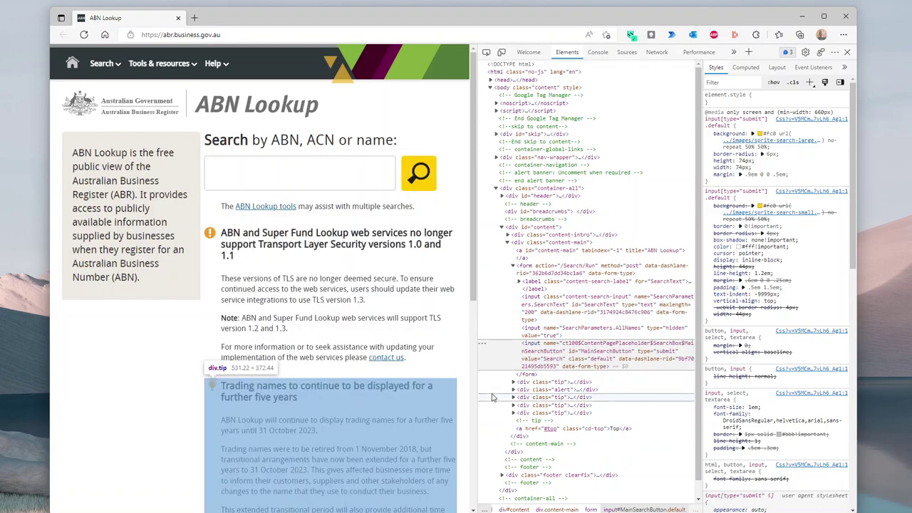
pyautogui.click(323, 176)
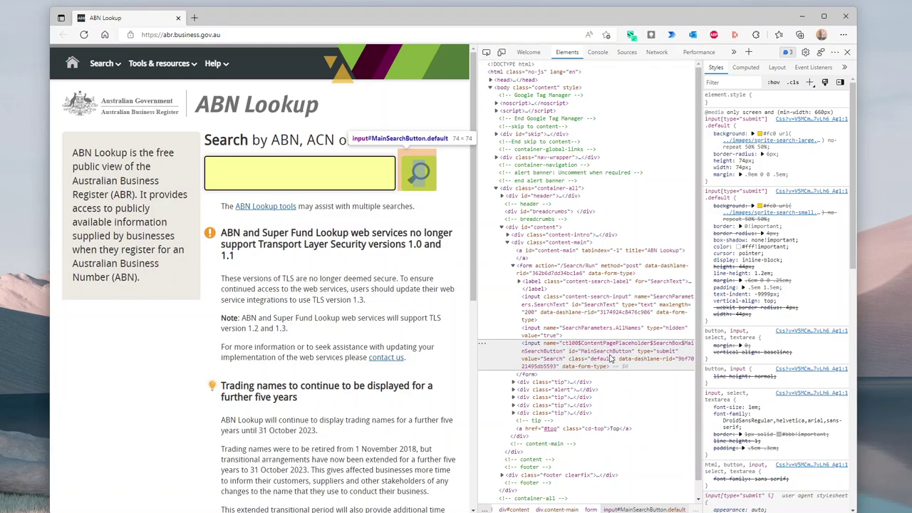
pyautogui.click(803, 19)
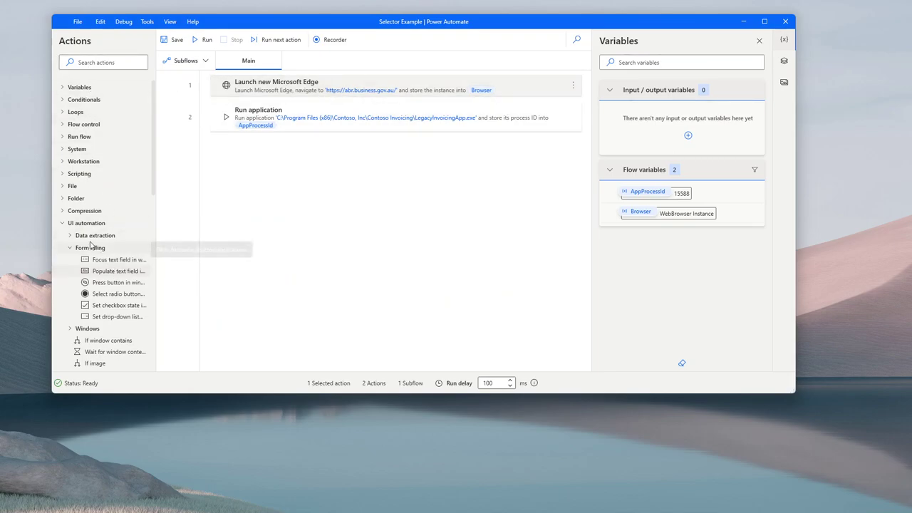
# Add a Populate text field on web page action as step 2 with text FutureAbility, then pick its UI element.
pyautogui.click(62, 224)
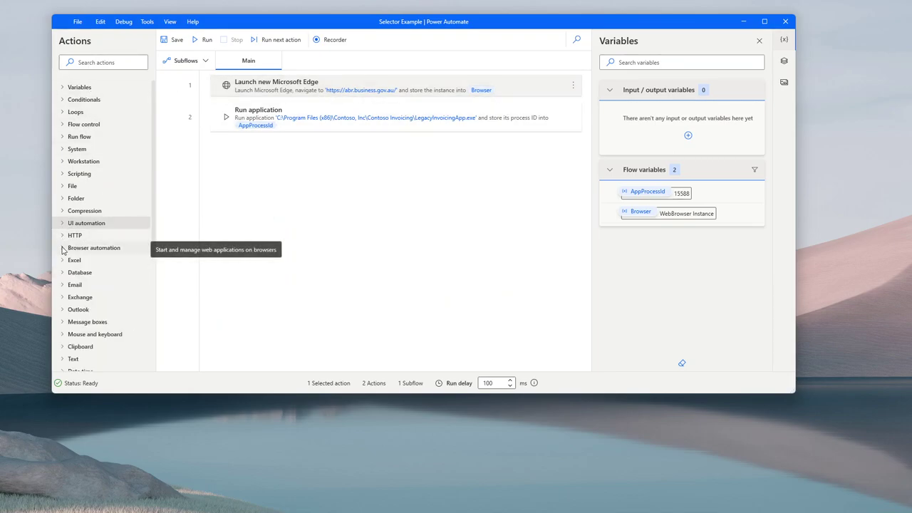
pyautogui.click(63, 248)
pyautogui.click(71, 272)
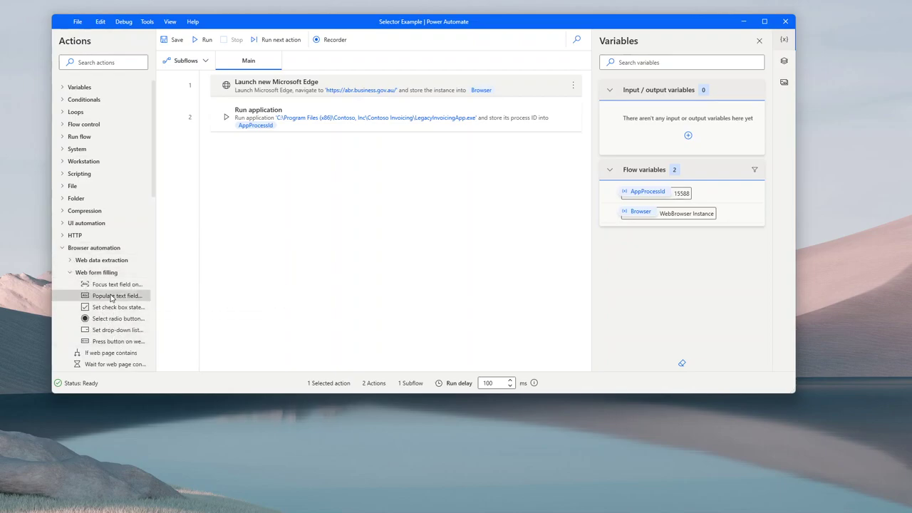
pyautogui.moveTo(115, 295); pyautogui.dragTo(343, 108)
pyautogui.click(524, 178)
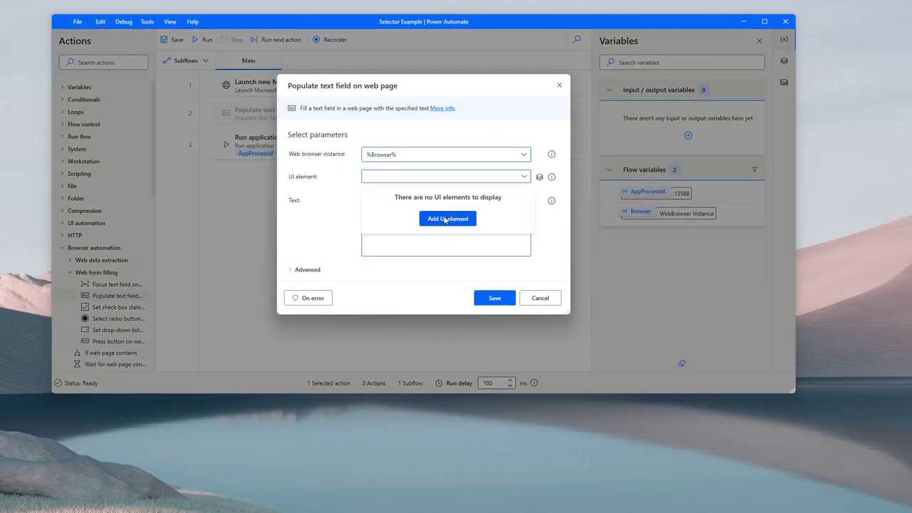
pyautogui.click(446, 175)
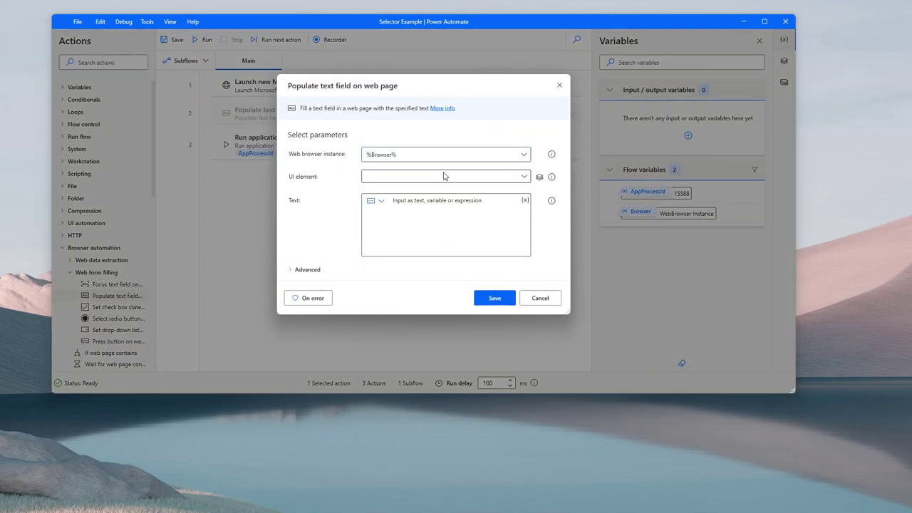
pyautogui.click(429, 218)
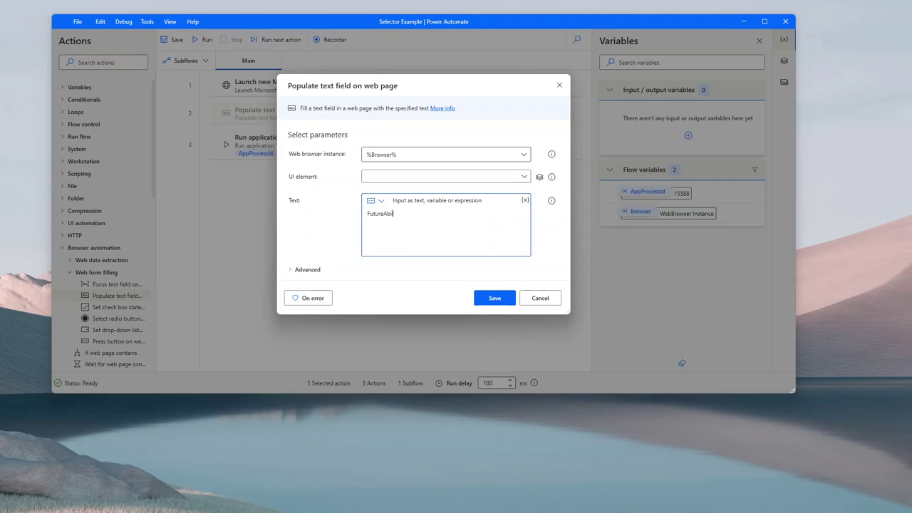
pyautogui.click(455, 179)
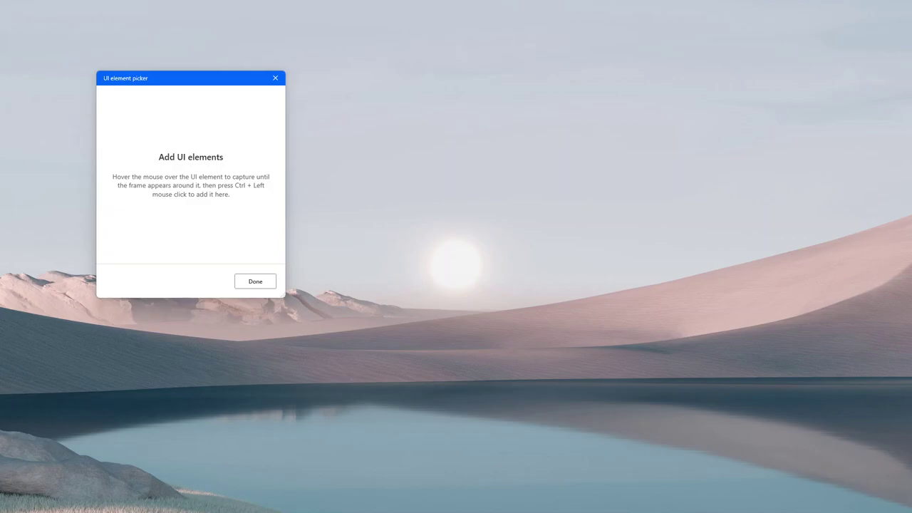
# Switch to Edge and close the developer tools pane on the ABN Lookup page.
pyautogui.hotkey('alt', 'Tab')
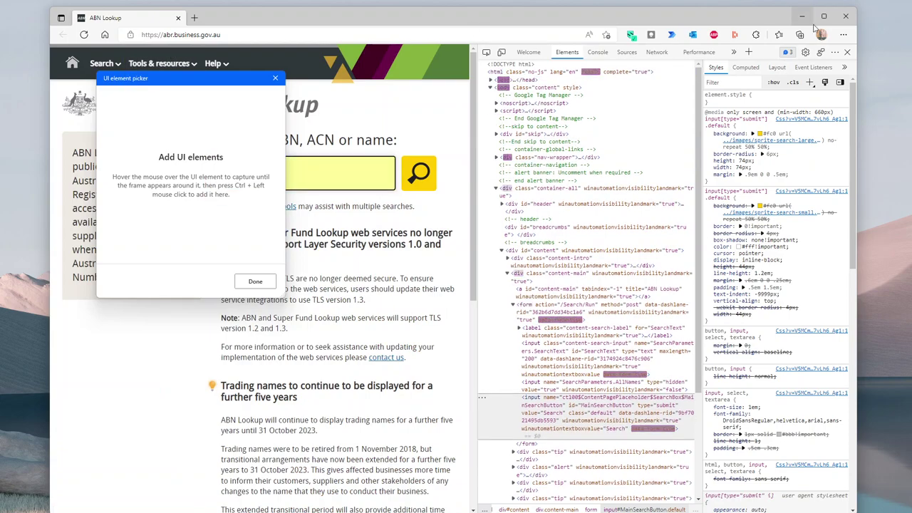
pyautogui.click(847, 52)
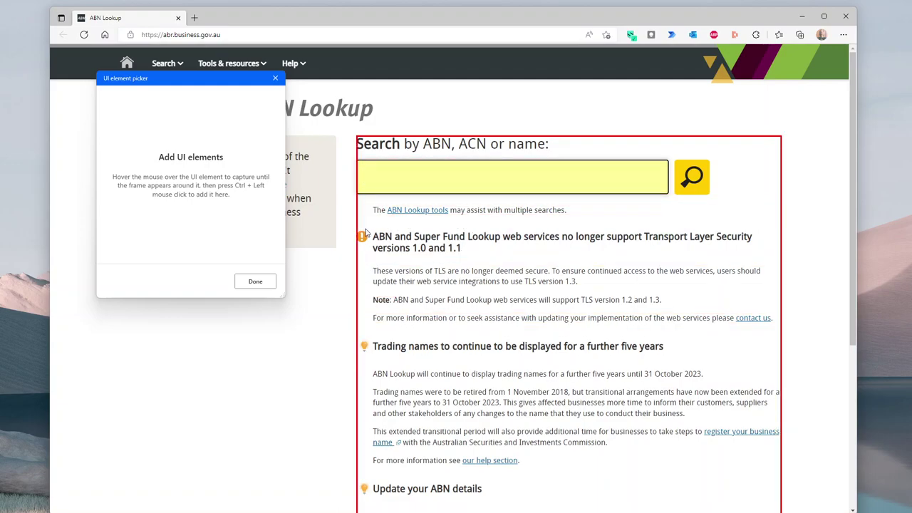
# Capture the search box as Input text 'SearchParameters.SearchText', save step 2, and open that element's options.
pyautogui.keyDown('ctrl'); pyautogui.click(389, 175); pyautogui.keyUp('ctrl')
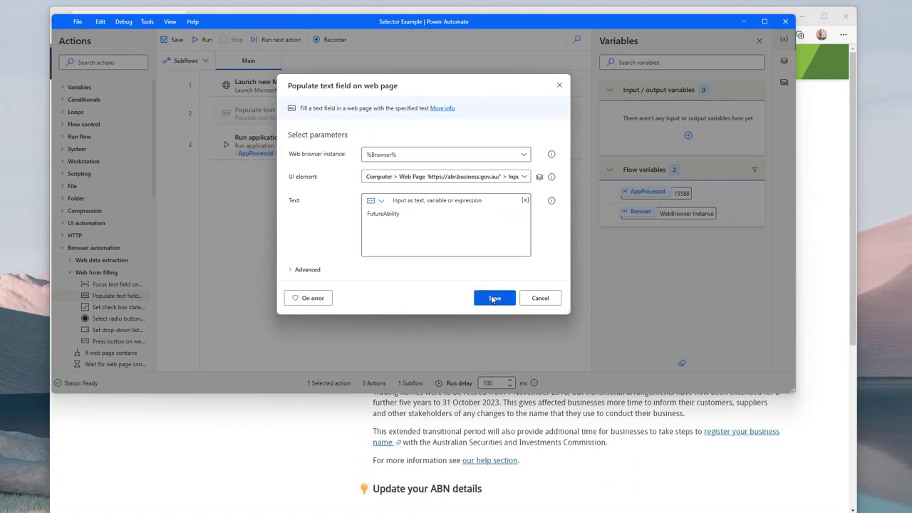
pyautogui.click(493, 297)
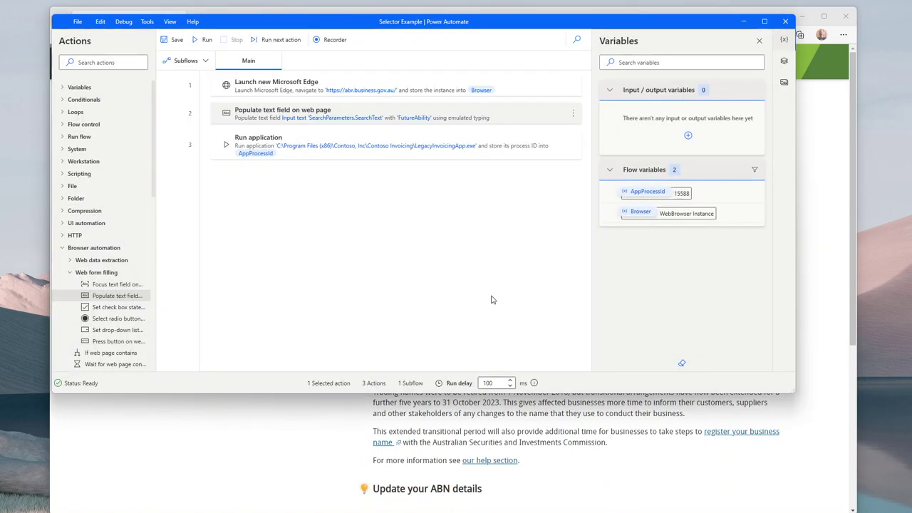
pyautogui.click(783, 62)
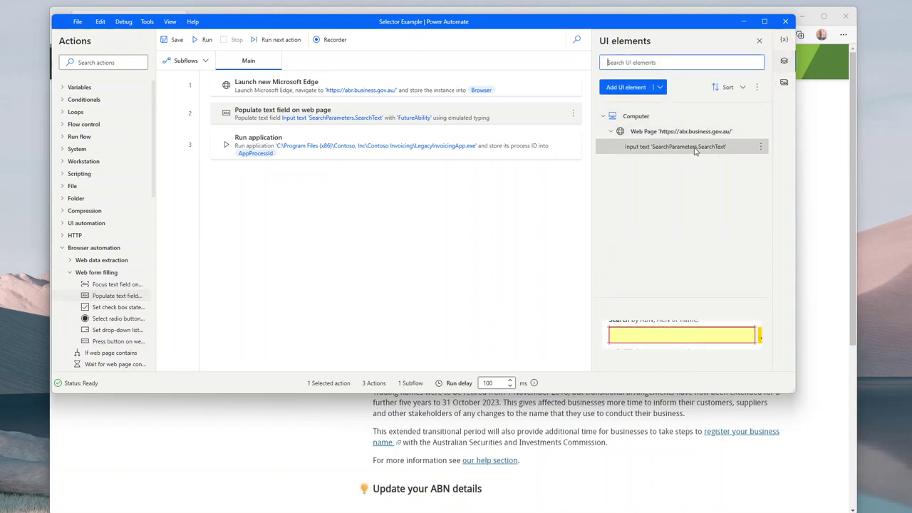
pyautogui.click(760, 150)
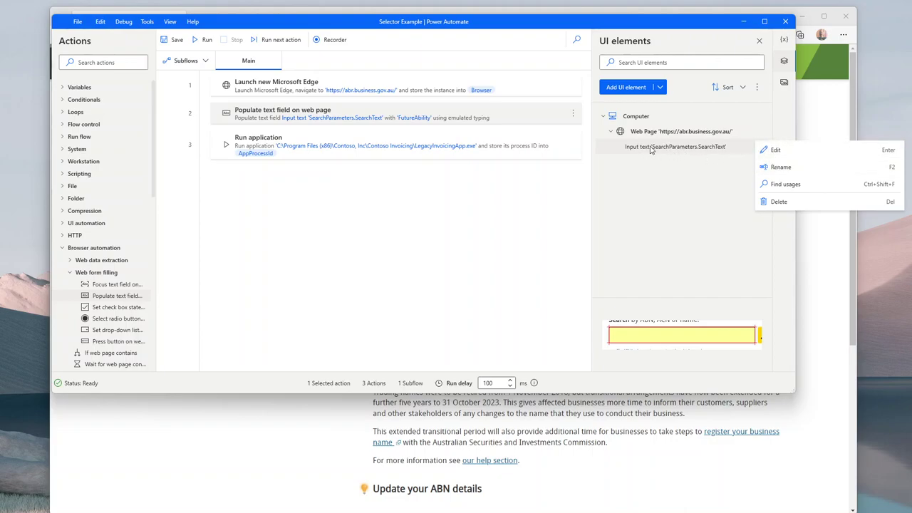
# Open the selectors of the Input text 'SearchParameters.SearchText' element.
pyautogui.click(775, 152)
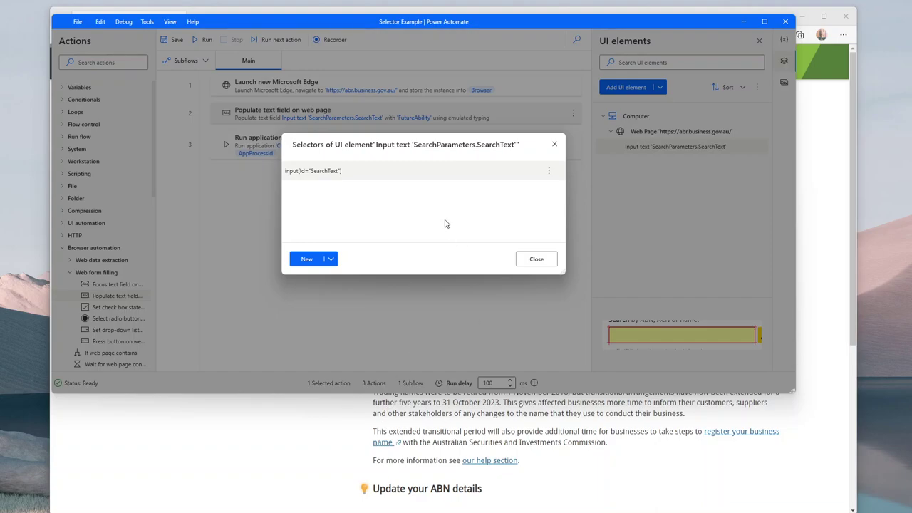
# Open the input[Id="SearchText"] selector in Selector builder, enlarging the dialog to show all levels.
pyautogui.click(550, 171)
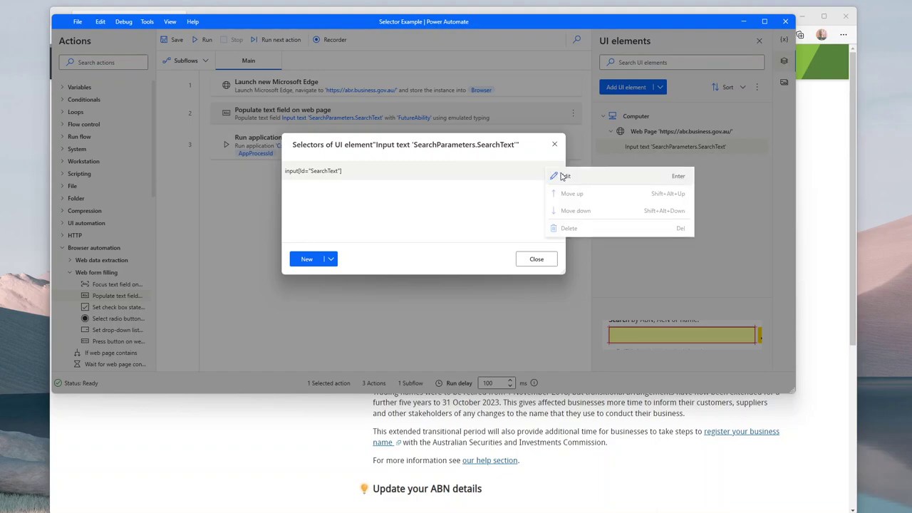
pyautogui.click(560, 176)
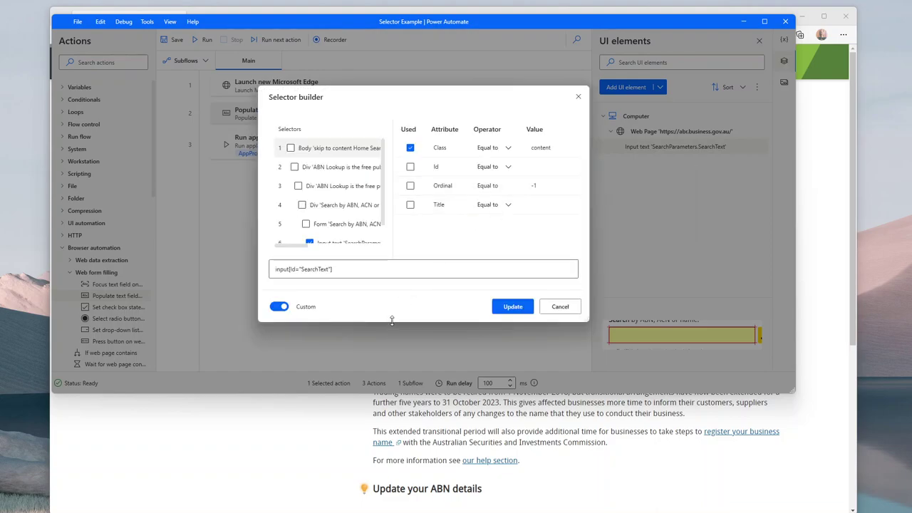
pyautogui.moveTo(391, 320); pyautogui.dragTo(391, 449)
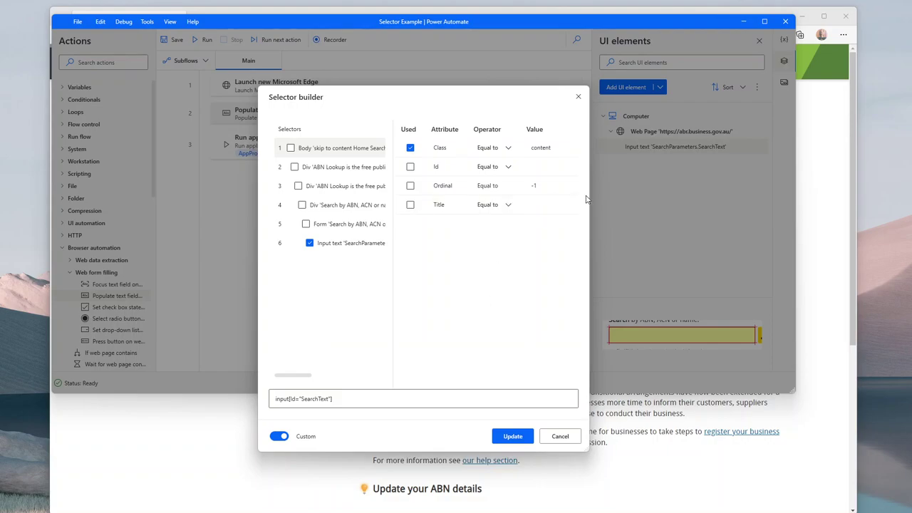
pyautogui.moveTo(589, 193); pyautogui.dragTo(786, 193)
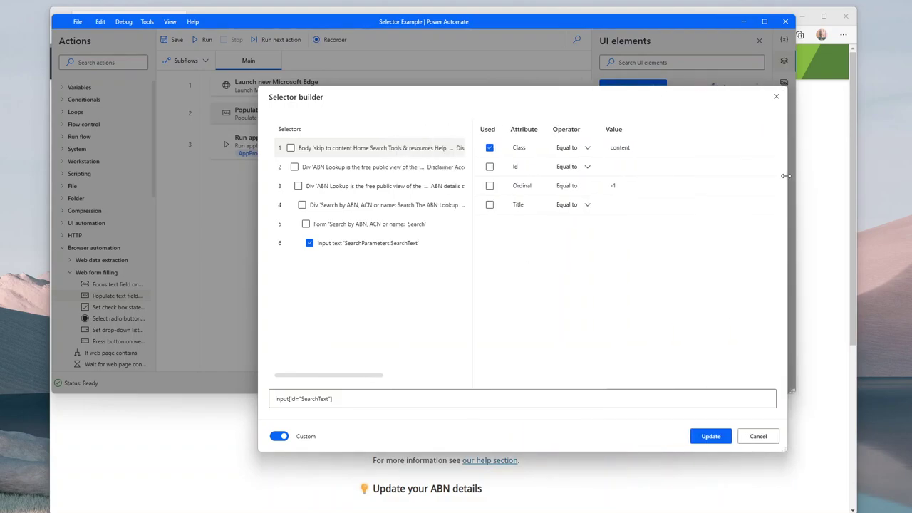
# Re-enable the form, content-main, container-all and body levels, and require the ordinal on level three.
pyautogui.click(307, 224)
pyautogui.click(302, 205)
pyautogui.click(298, 186)
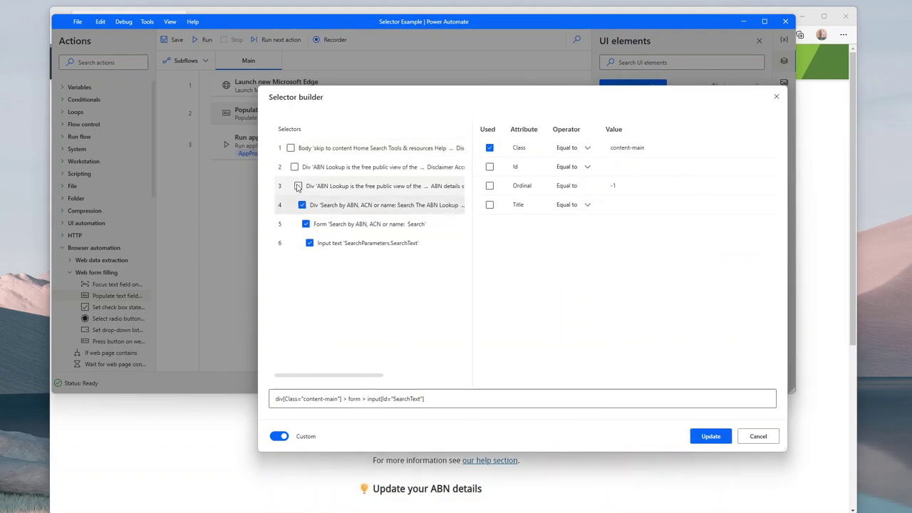
pyautogui.click(295, 168)
pyautogui.click(290, 148)
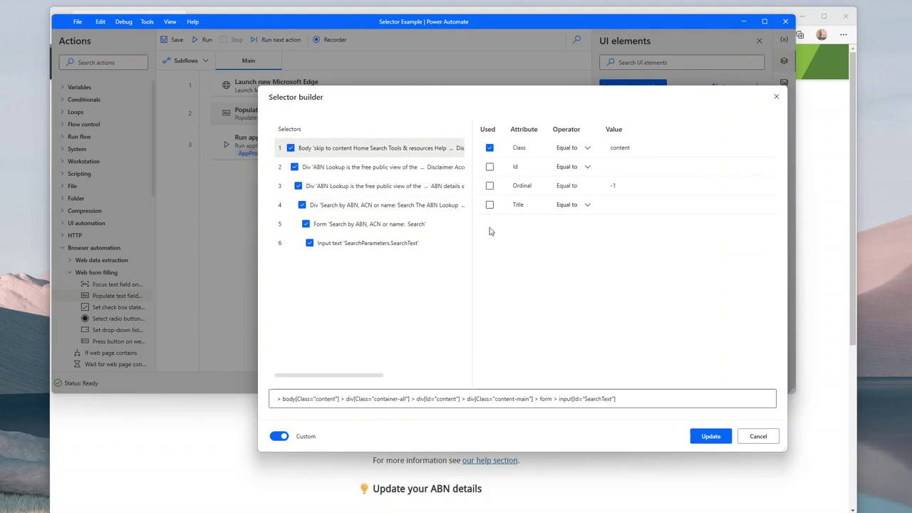
pyautogui.click(443, 189)
pyautogui.click(490, 185)
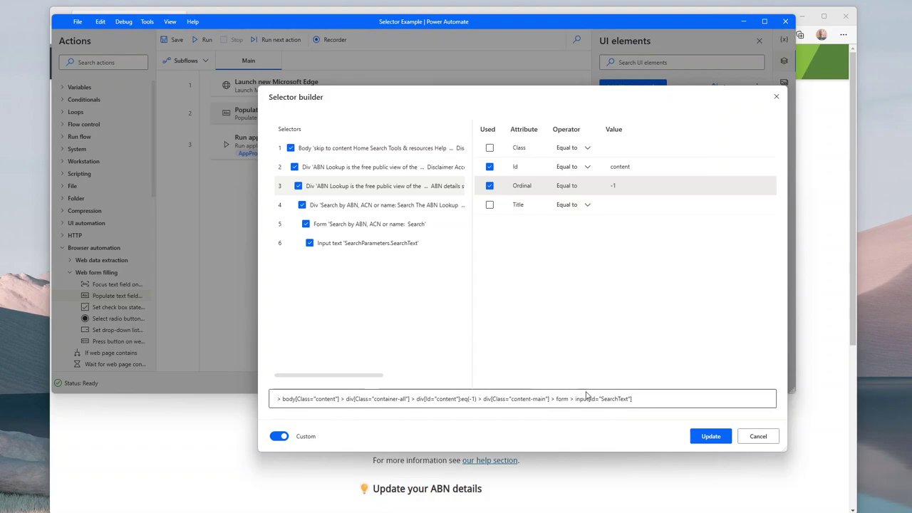
# Untick every level except Input text, leaving Id = SearchText as the only selector attribute.
pyautogui.click(291, 147)
pyautogui.click(295, 167)
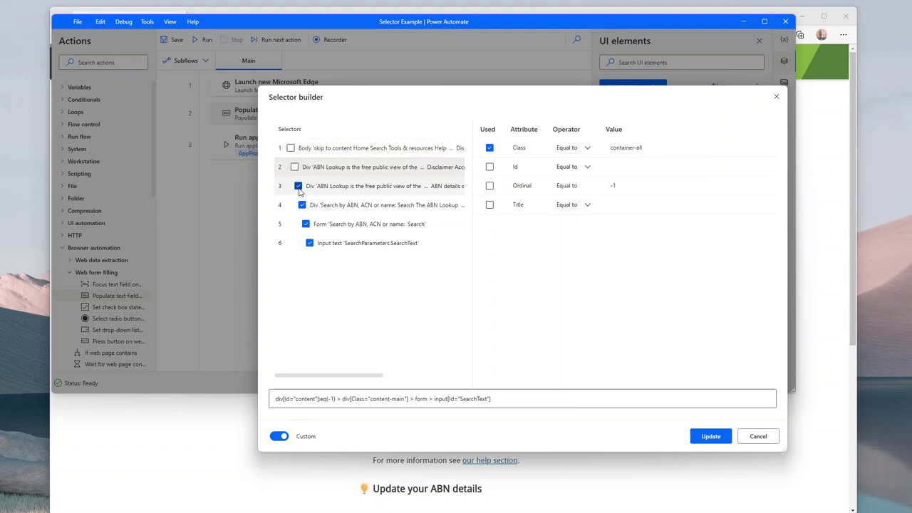
pyautogui.click(298, 186)
pyautogui.click(302, 205)
pyautogui.click(307, 230)
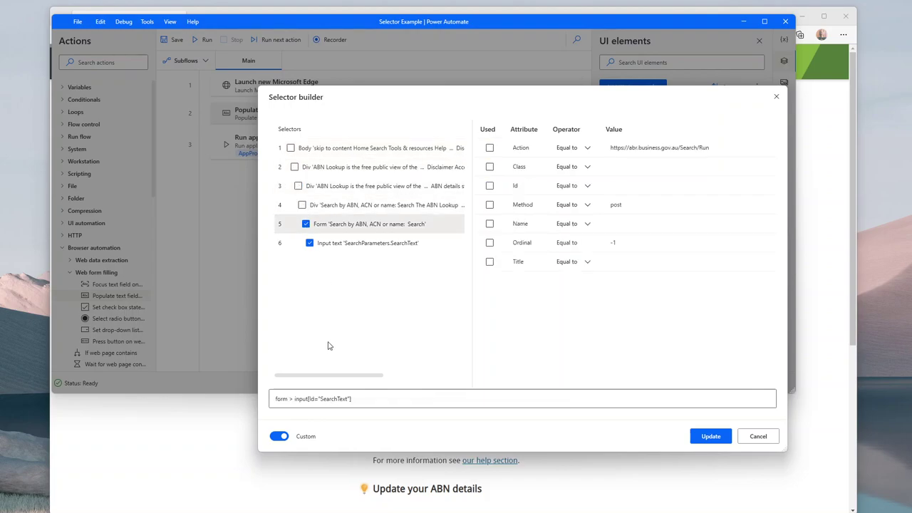
pyautogui.click(309, 242)
pyautogui.click(306, 223)
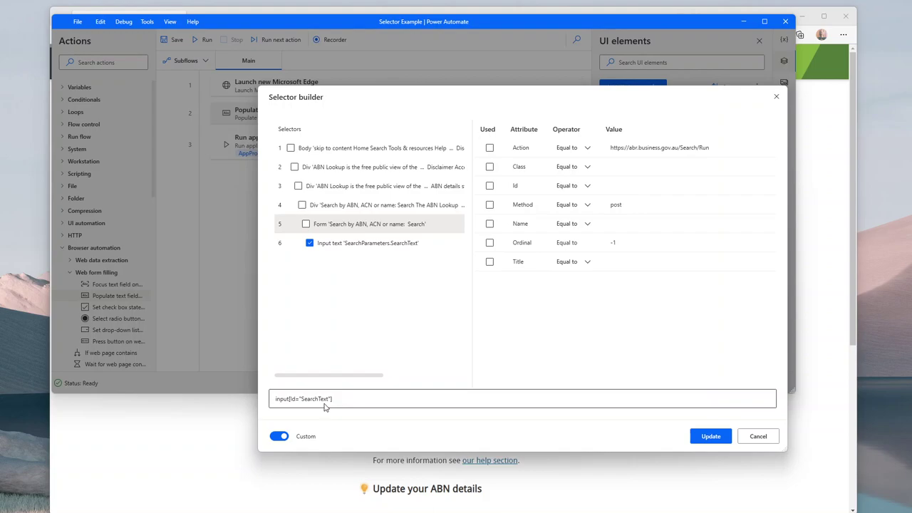
pyautogui.click(399, 247)
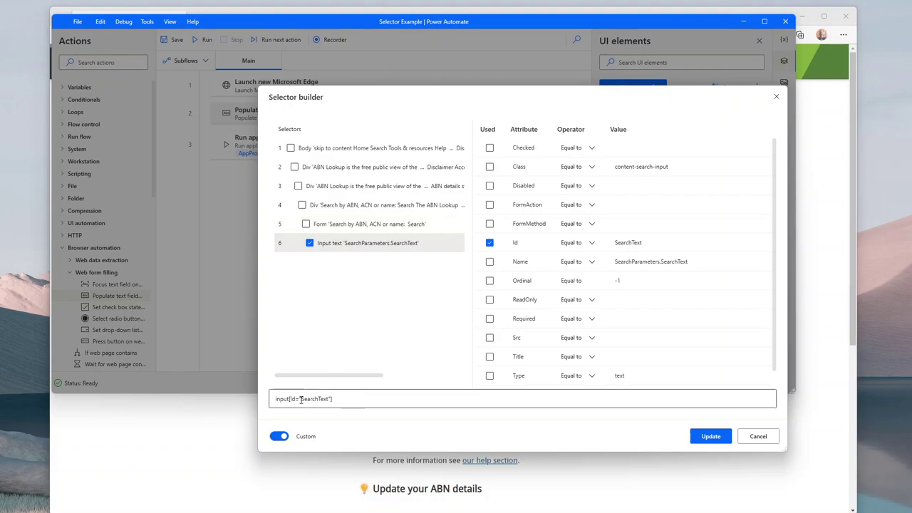
pyautogui.moveTo(301, 400); pyautogui.dragTo(324, 402)
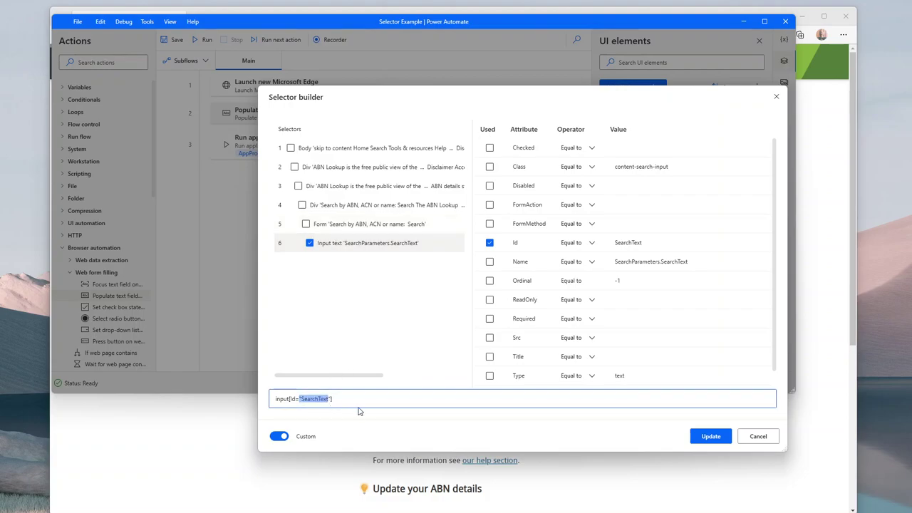
# Save the pared-down selector, close the selectors list, and run the flow.
pyautogui.click(713, 440)
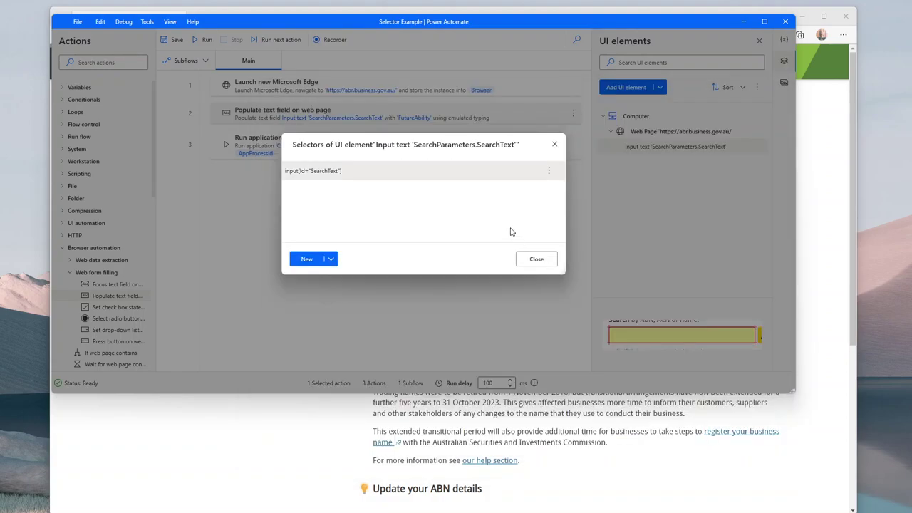
pyautogui.click(535, 258)
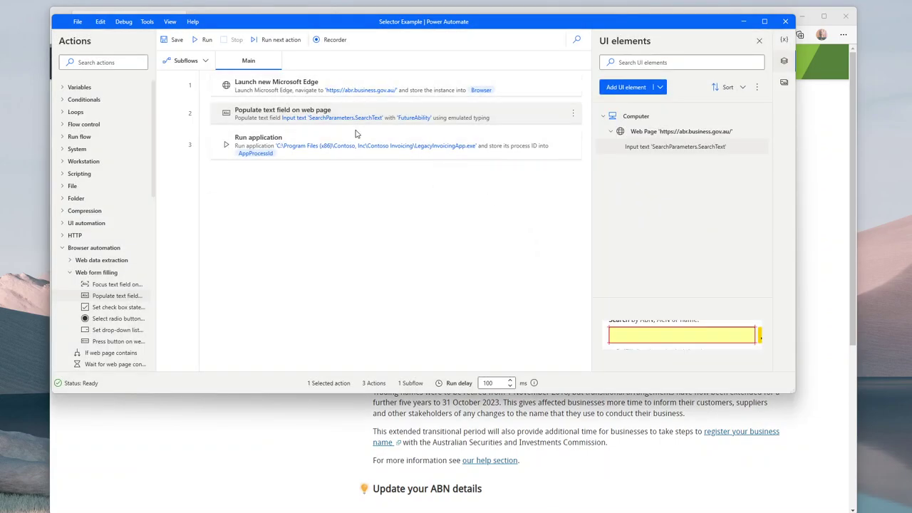
pyautogui.click(203, 42)
# Close the ABN Lookup browser, rerun the flow, then move Contoso Invoicing aside and minimize Edge.
pyautogui.click(845, 16)
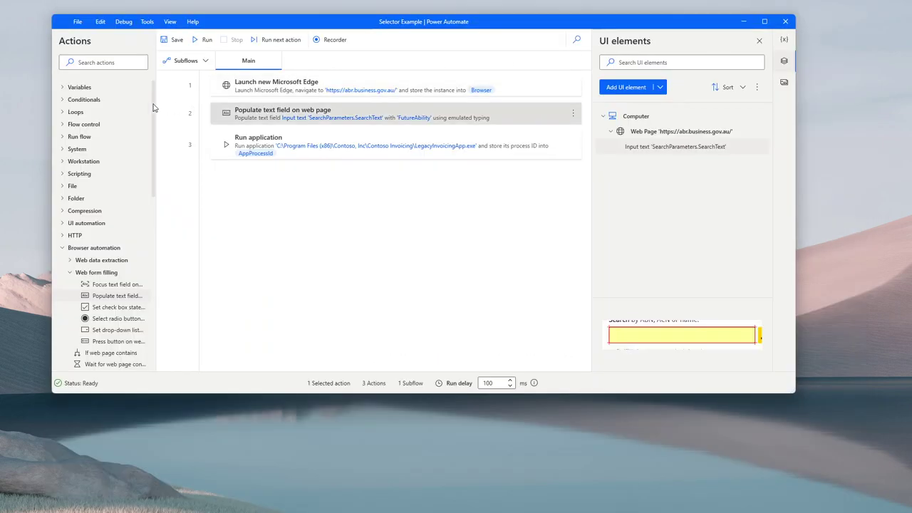
pyautogui.click(203, 40)
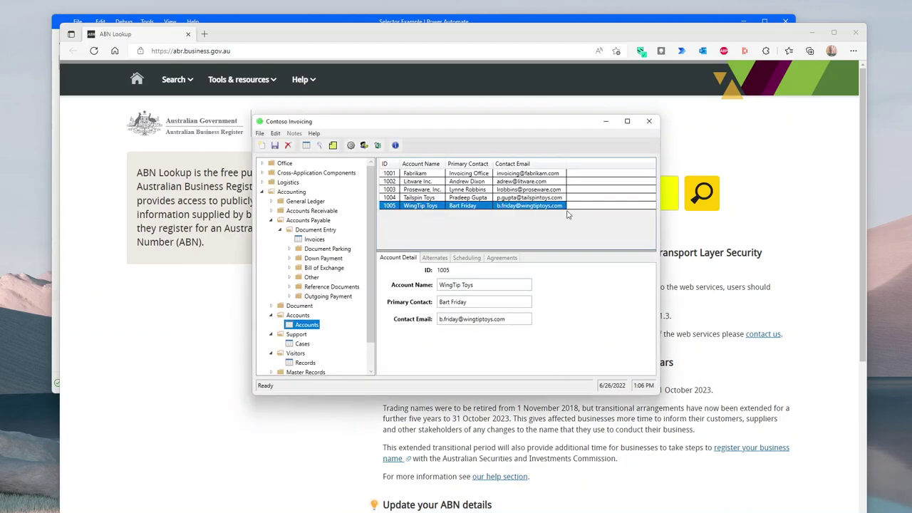
pyautogui.moveTo(366, 125); pyautogui.dragTo(485, 85)
pyautogui.click(815, 32)
# Add a Populate text field in window action after step 3 and start capturing its Contoso Invoicing text box.
pyautogui.click(248, 197)
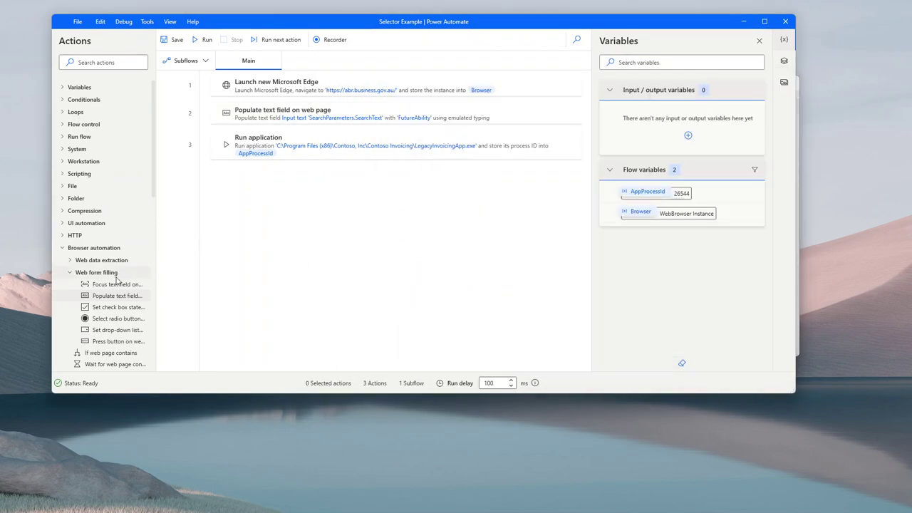
pyautogui.click(61, 225)
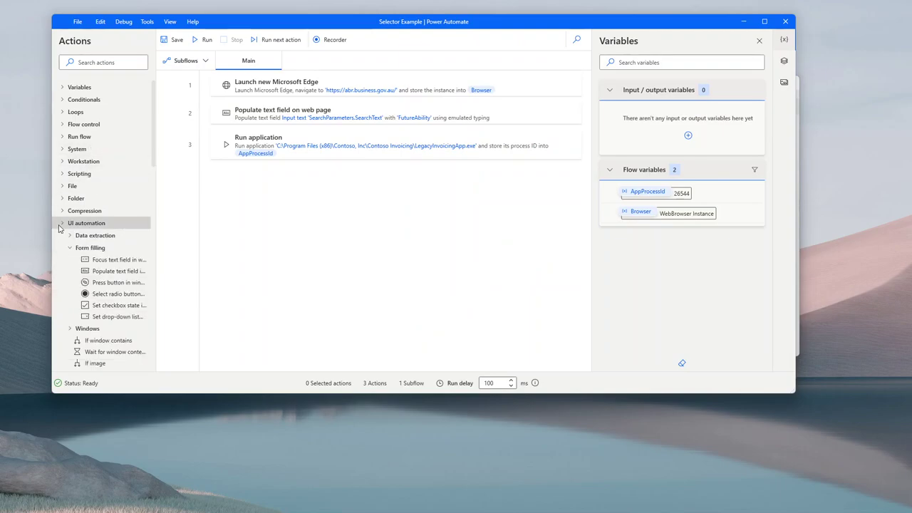
pyautogui.moveTo(110, 272); pyautogui.dragTo(351, 199)
pyautogui.click(525, 165)
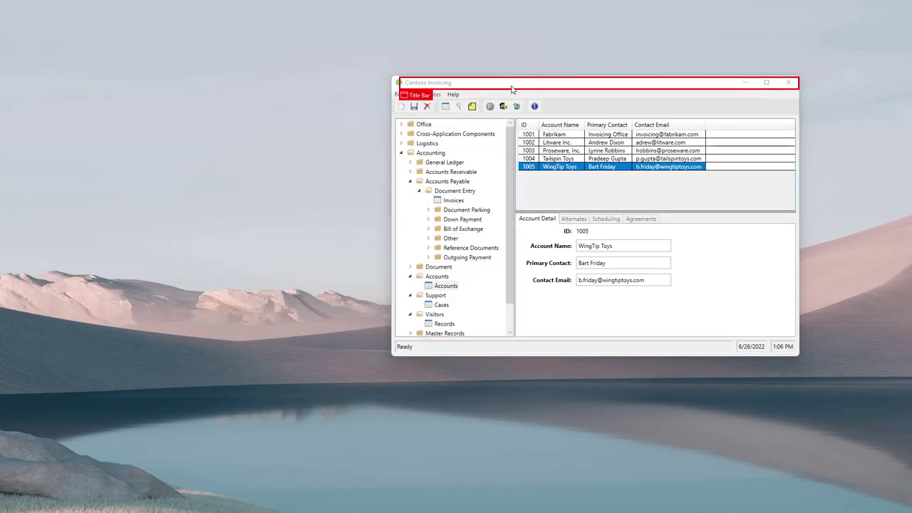
pyautogui.moveTo(512, 87); pyautogui.dragTo(361, 60)
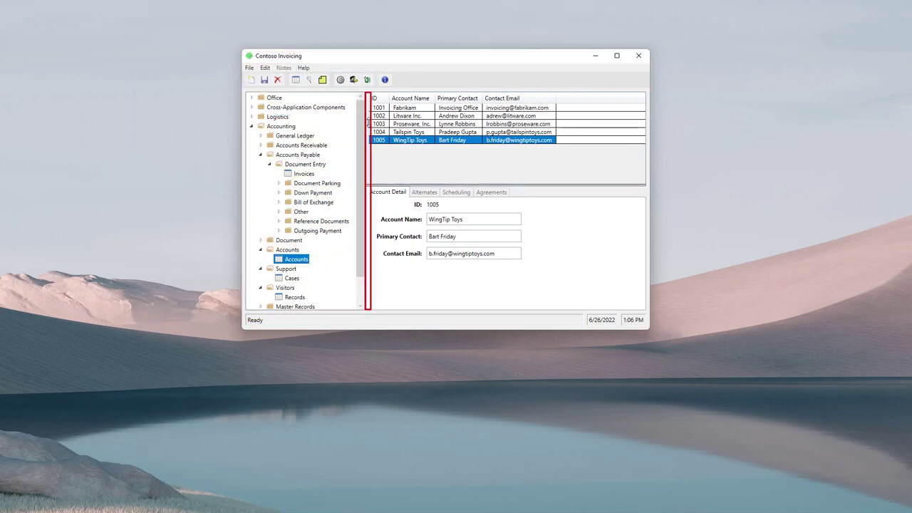
pyautogui.keyDown('ctrl'); pyautogui.click(404, 107); pyautogui.keyUp('ctrl')
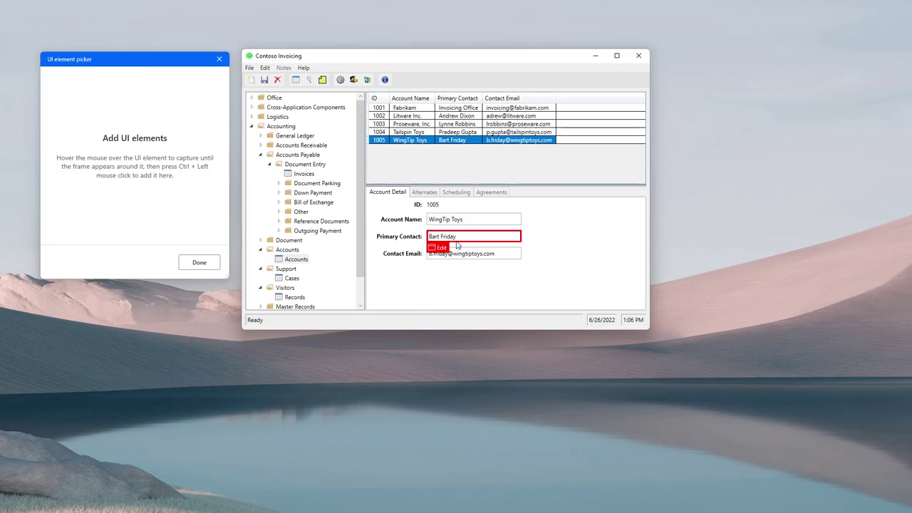
# Capture the Account field of a new Contoso invoice as step 4's text box, filling dfvfds.
pyautogui.click(304, 174)
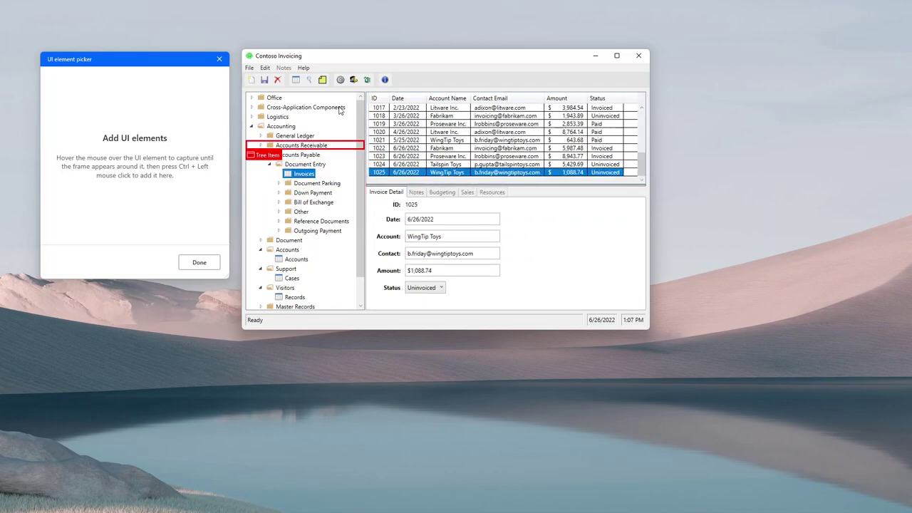
pyautogui.click(251, 79)
pyautogui.click(438, 238)
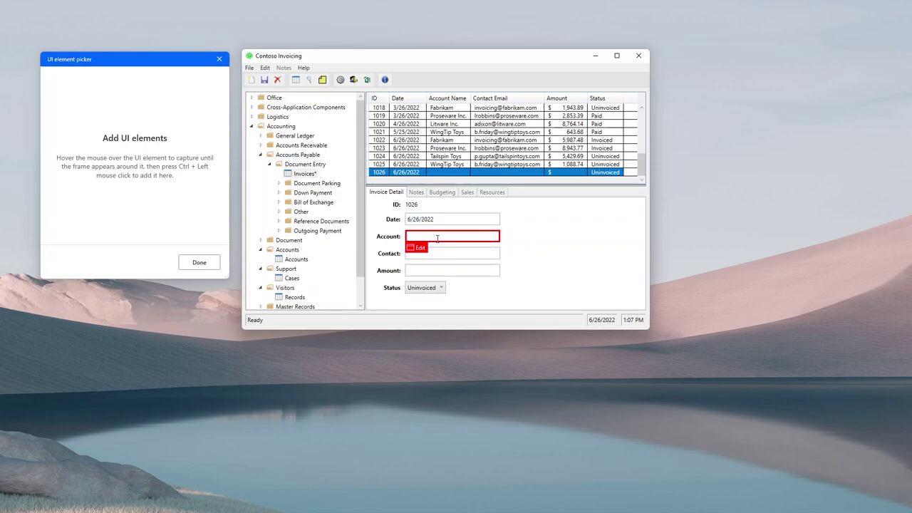
pyautogui.keyDown('ctrl'); pyautogui.click(437, 237); pyautogui.keyUp('ctrl')
pyautogui.click(412, 210)
# Save the action that fills 'dfnfds' into the text box, and open the TextBox element's selector for editing.
pyautogui.write('dfnfds')
pyautogui.click(479, 290)
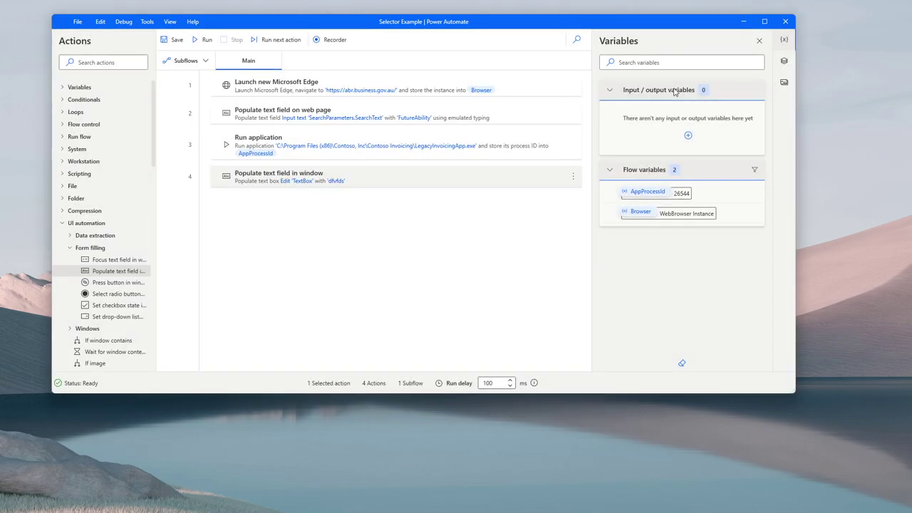
pyautogui.click(784, 60)
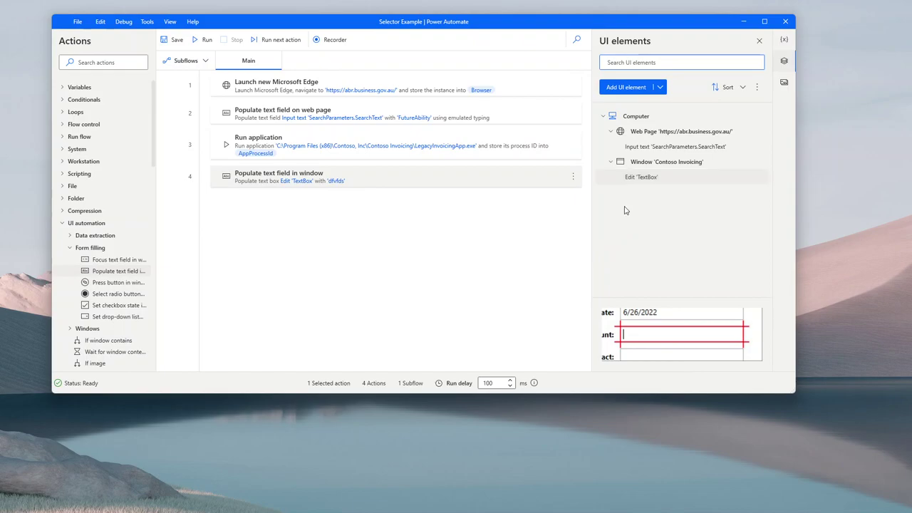
pyautogui.click(648, 176)
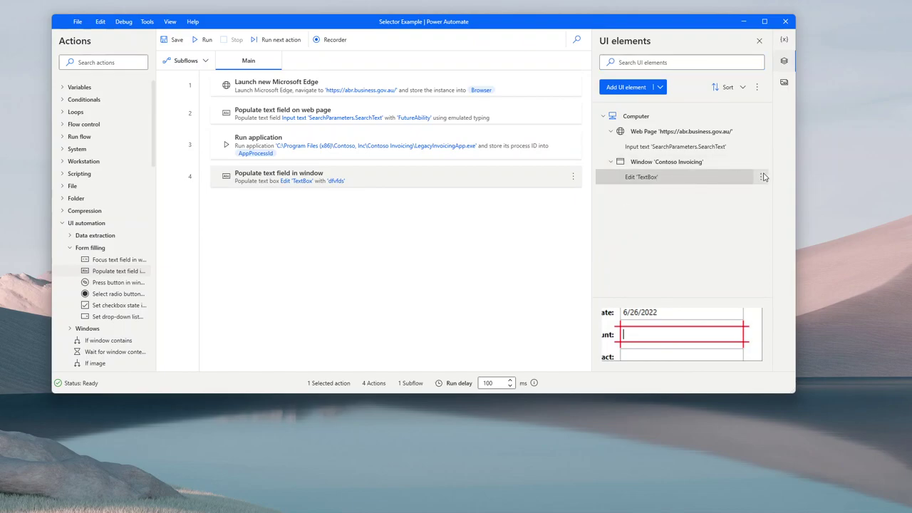
pyautogui.click(763, 177)
pyautogui.click(780, 182)
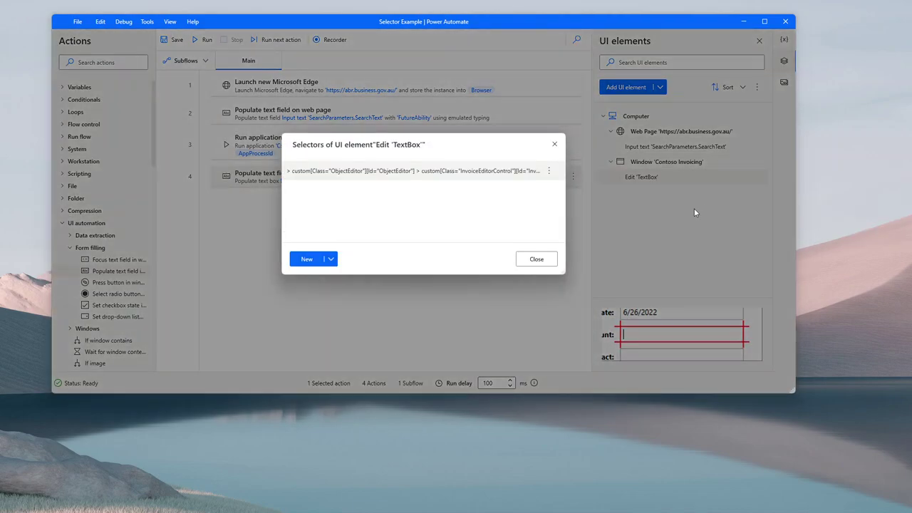
pyautogui.click(549, 174)
pyautogui.click(565, 178)
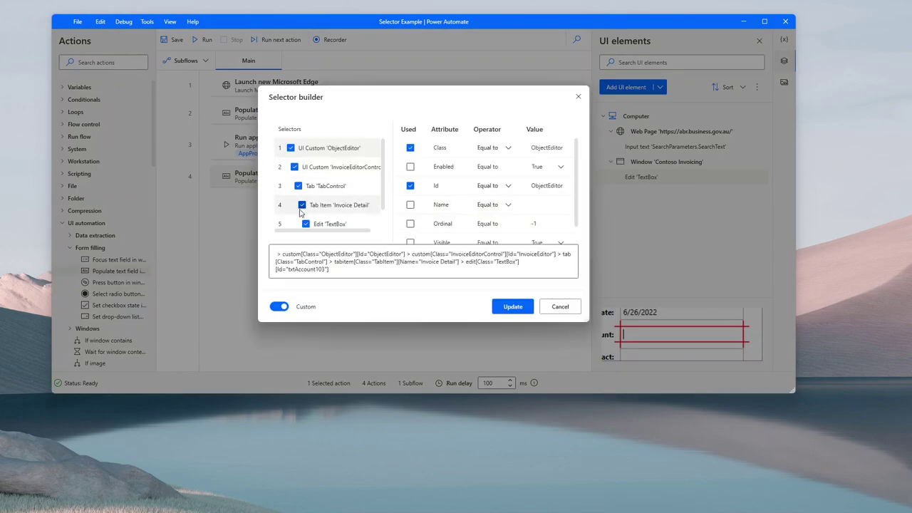
# Drop the four parent levels so the selector is only edit[Class="TextBox"][Id="txtAccount103"], and save it.
pyautogui.moveTo(318, 321); pyautogui.dragTo(353, 478)
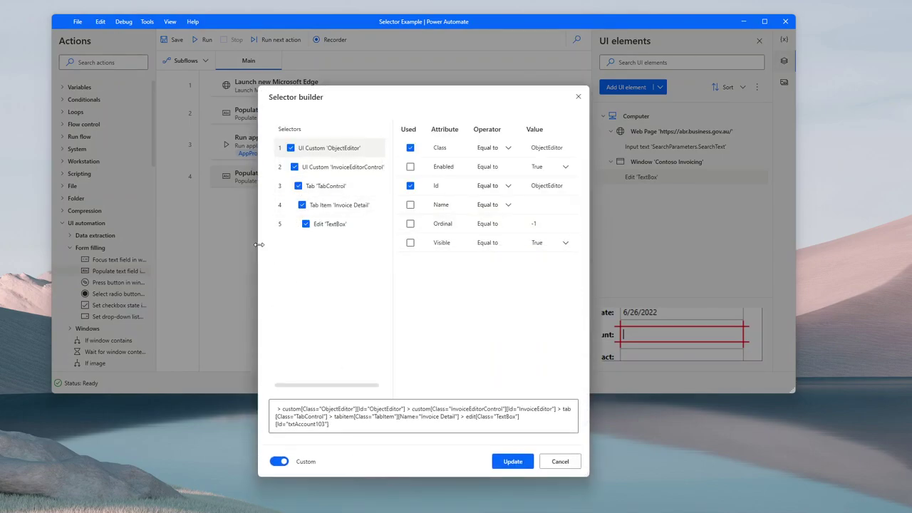
pyautogui.moveTo(259, 245); pyautogui.dragTo(134, 218)
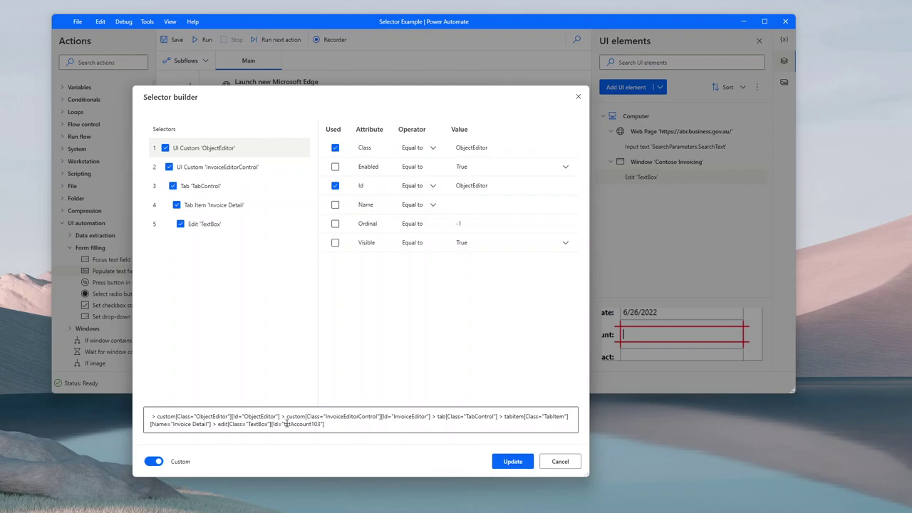
pyautogui.click(176, 205)
pyautogui.click(172, 187)
pyautogui.click(169, 167)
pyautogui.click(165, 149)
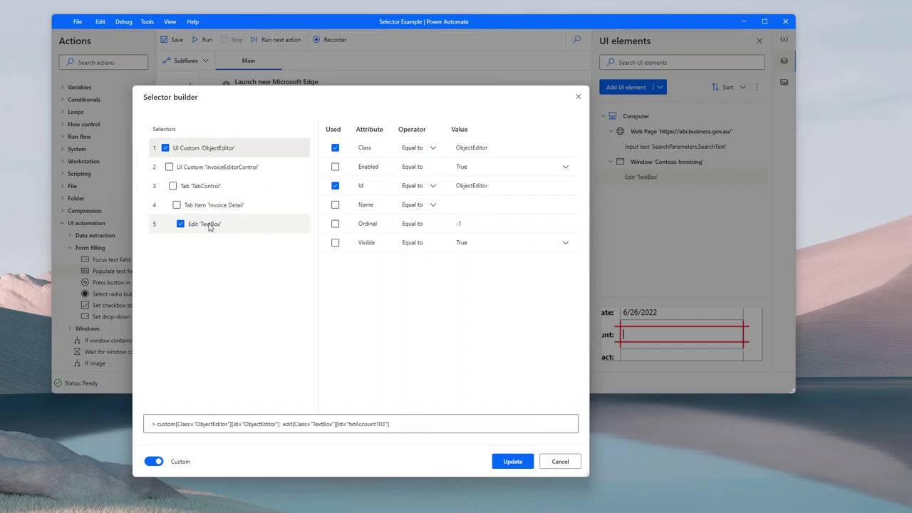
pyautogui.click(166, 149)
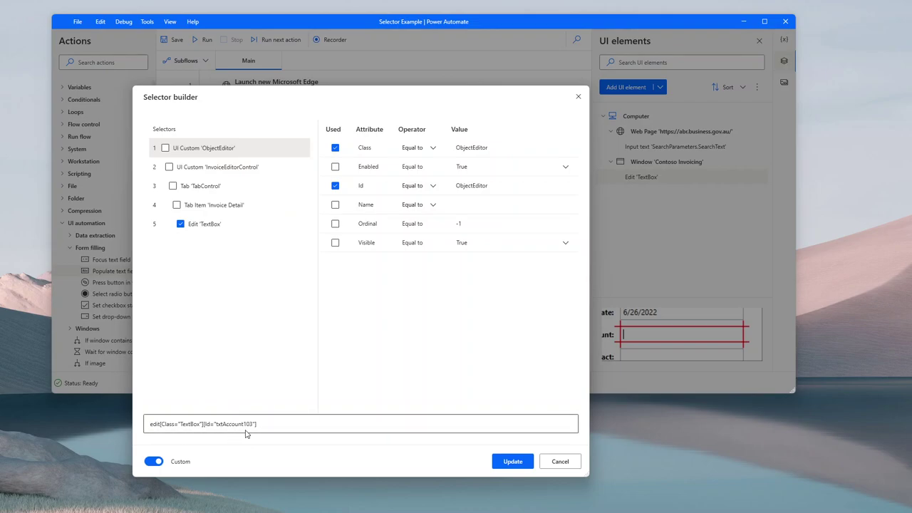
pyautogui.click(202, 225)
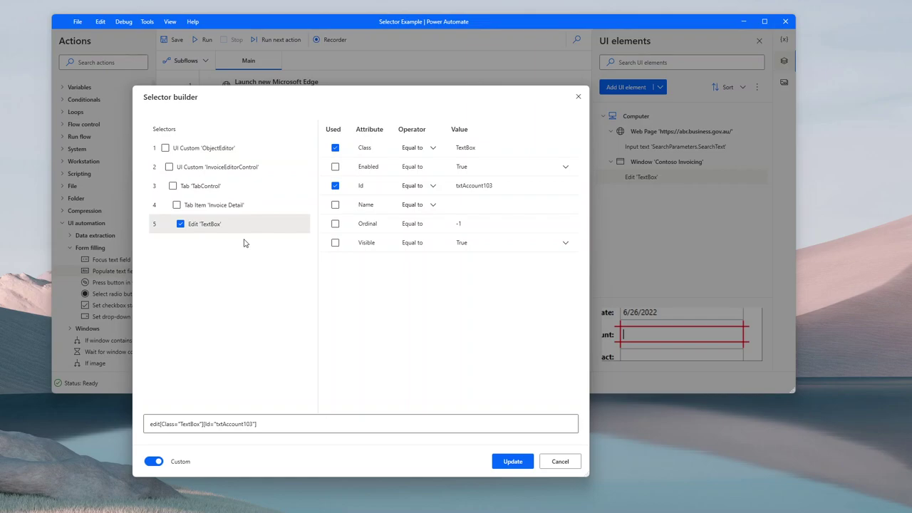
pyautogui.click(517, 460)
pyautogui.click(545, 259)
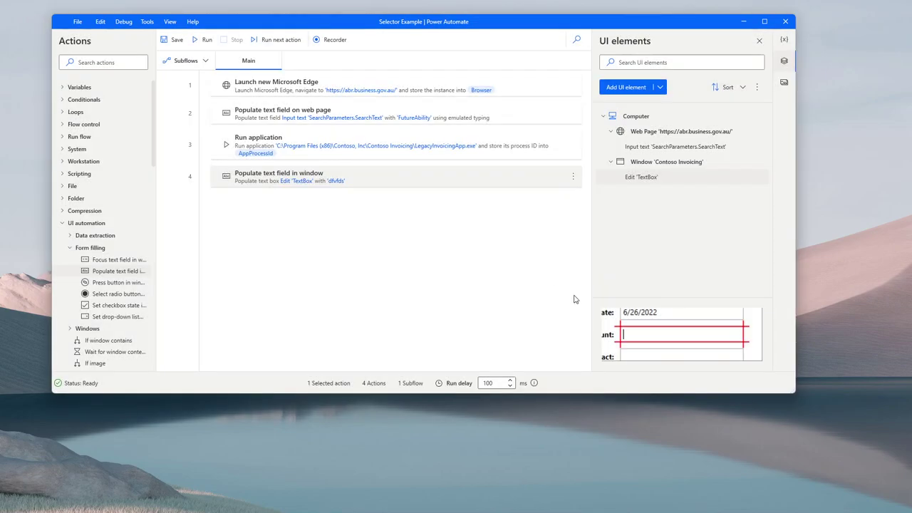